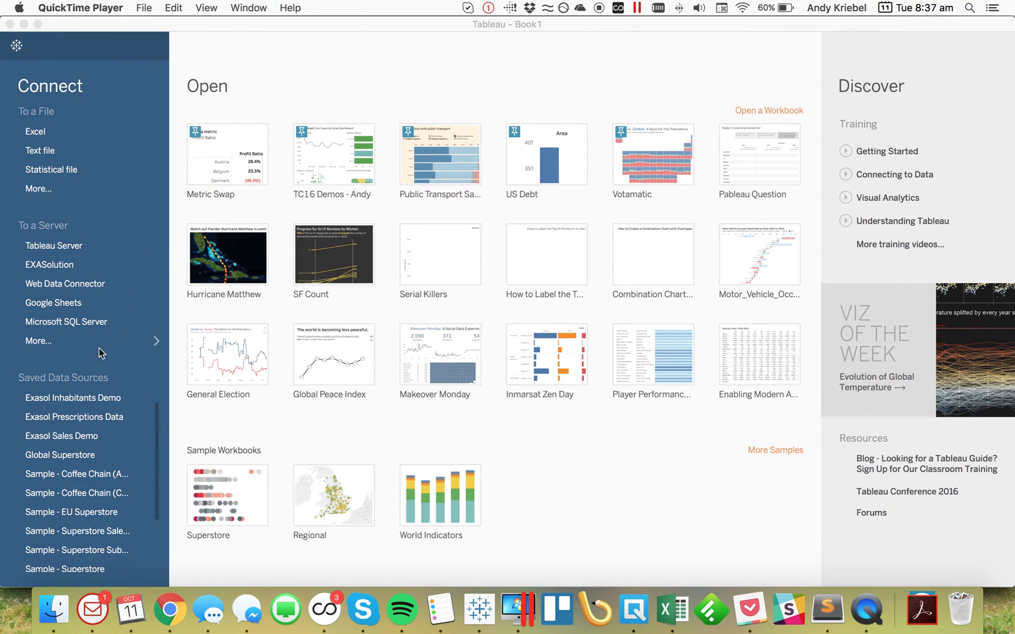
Step: Switch to Tableau with the Sample - Superstore Sales data in a blank worksheet
left_click(75, 533)
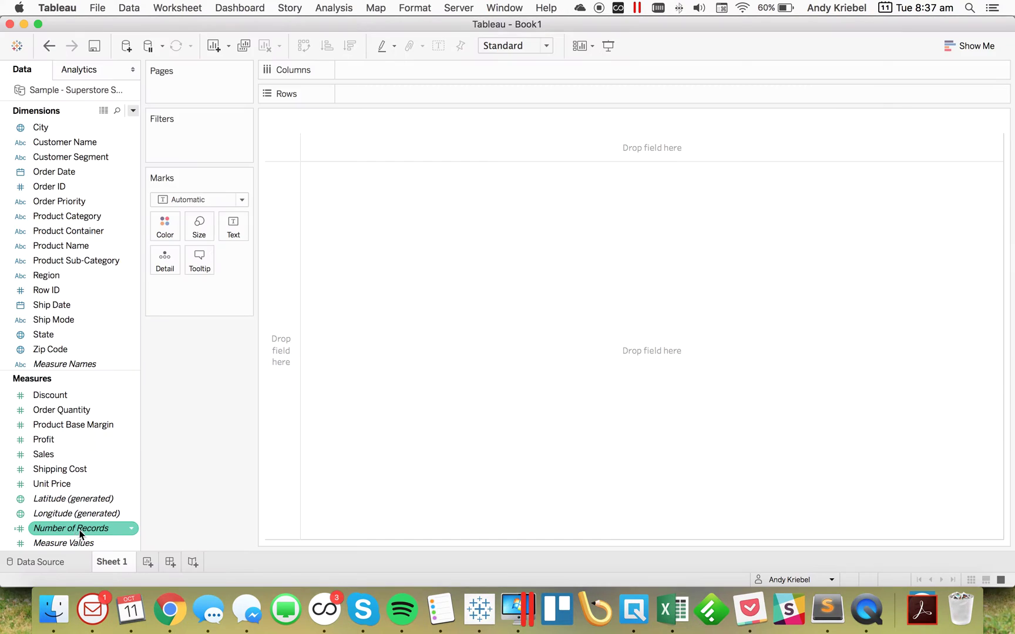
Step: Plot Sales against continuous QUARTER(Order Date), coloured by Product Sub-Category
left_click(56, 173)
left_click_drag(56, 171, 376, 68)
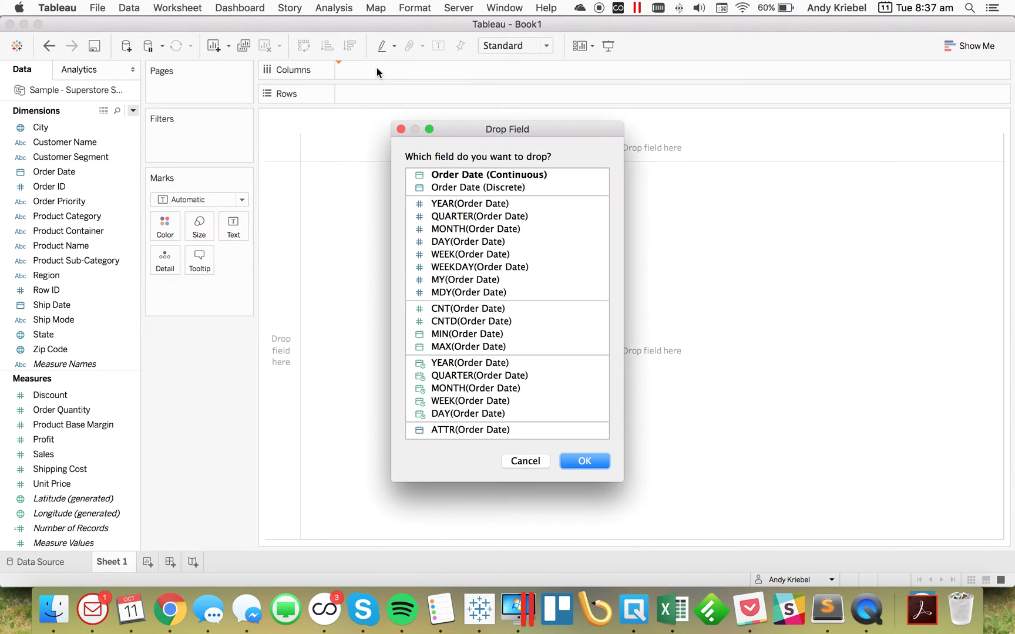
left_click(465, 376)
left_click(585, 461)
left_click(64, 450)
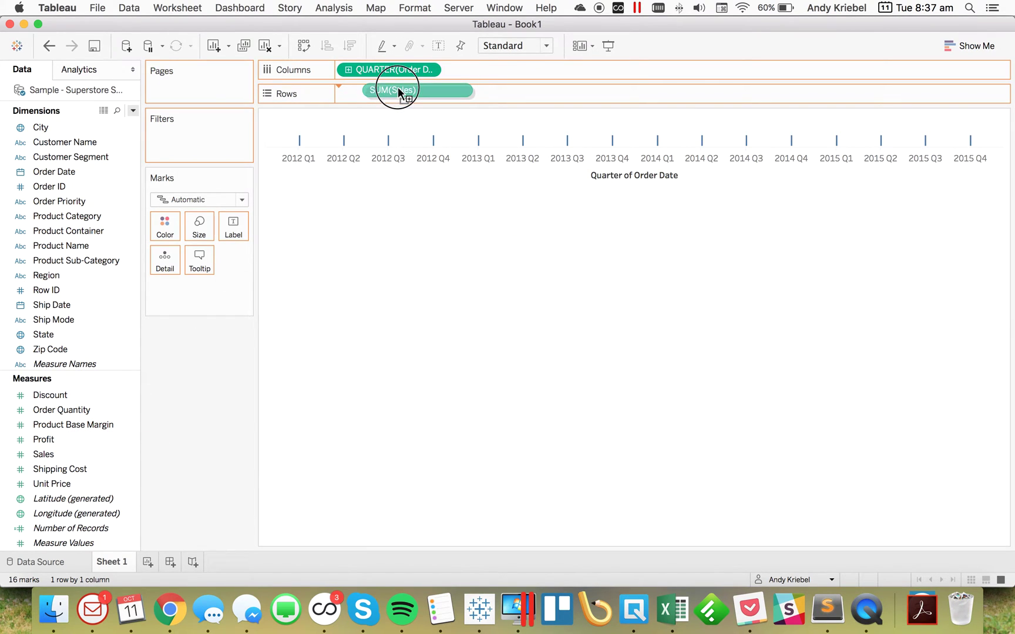
left_click_drag(70, 452, 398, 92)
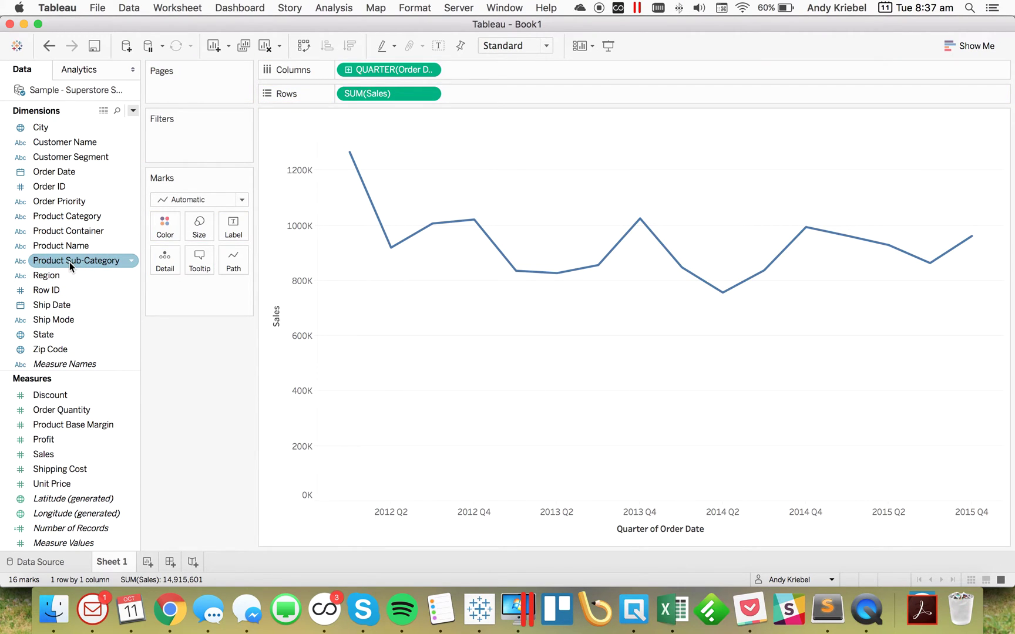
left_click_drag(69, 262, 160, 227)
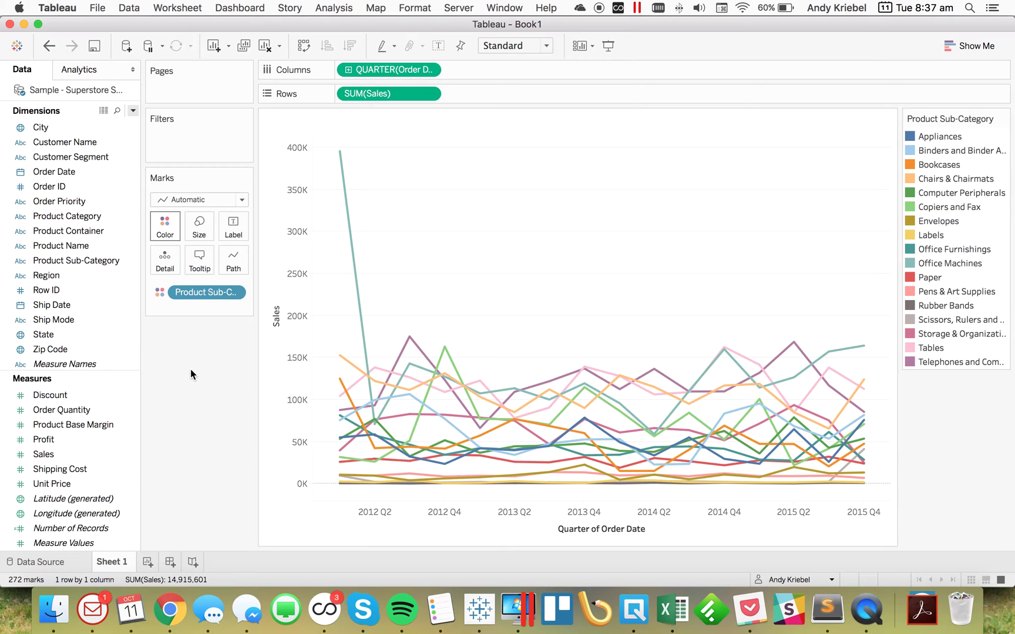
Step: Show a Product Sub-Category filter list from the colour pill's menu
left_click(235, 293)
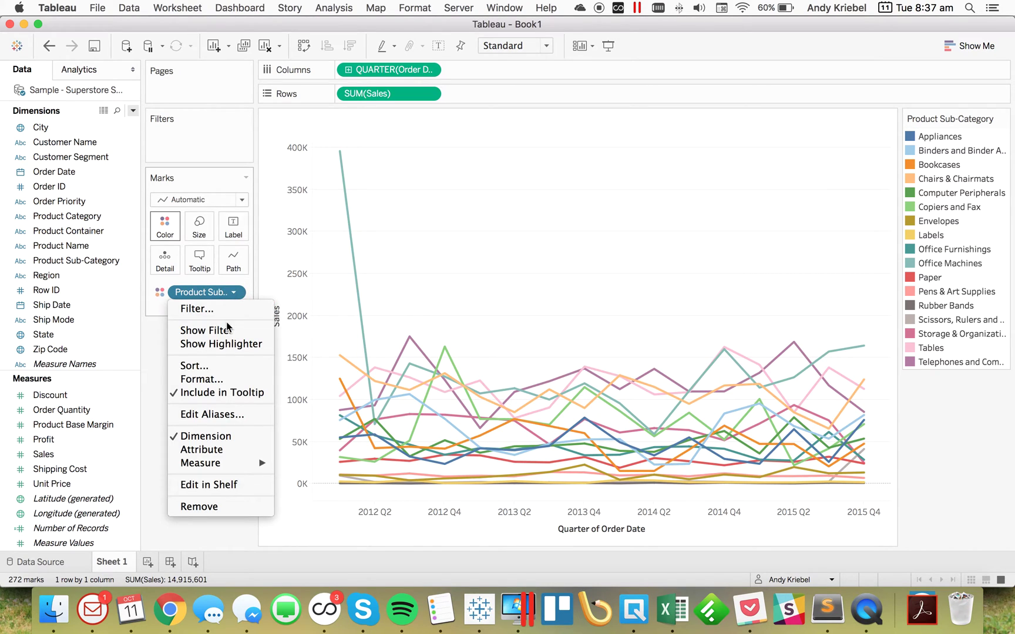
left_click(210, 331)
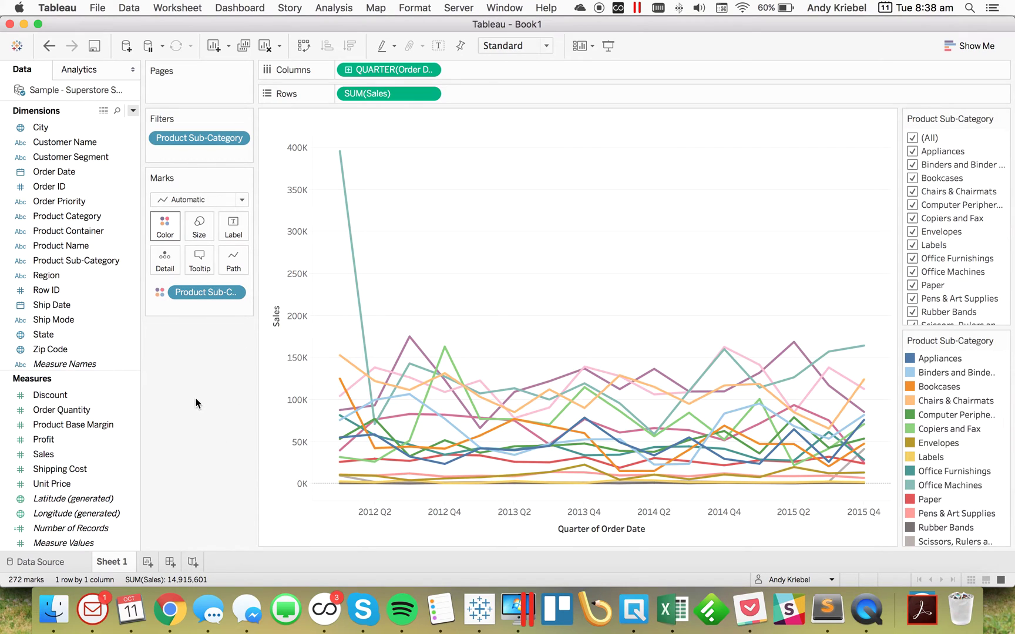
left_click(133, 111)
Step: Create a calculated field named Marks with the formula SIZE()
left_click(124, 124)
type("Marks")
key("Tab")
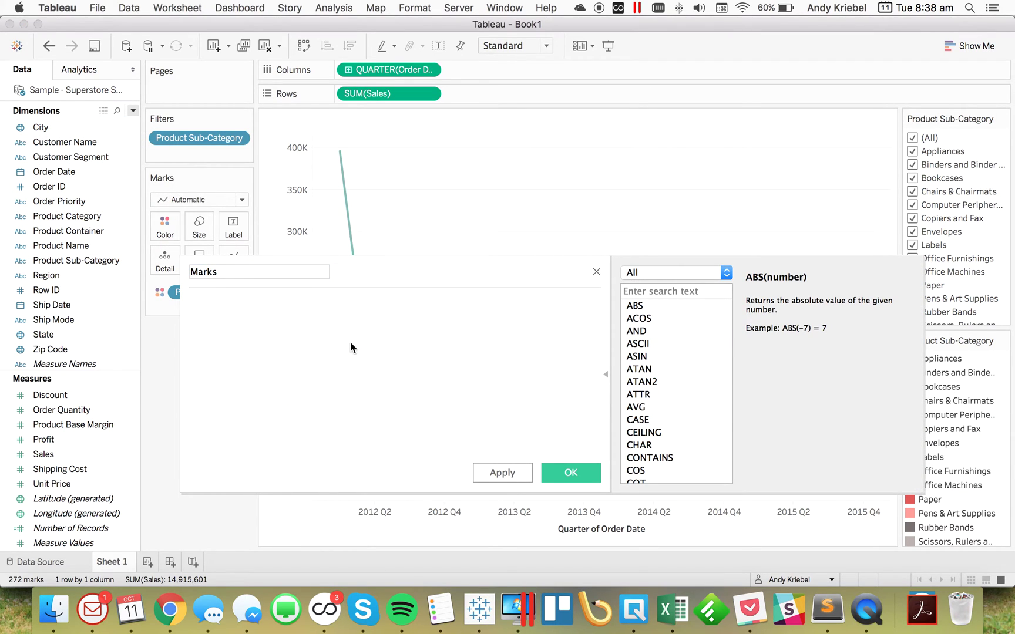
type("SIZE")
key("Return")
double_click(200, 302)
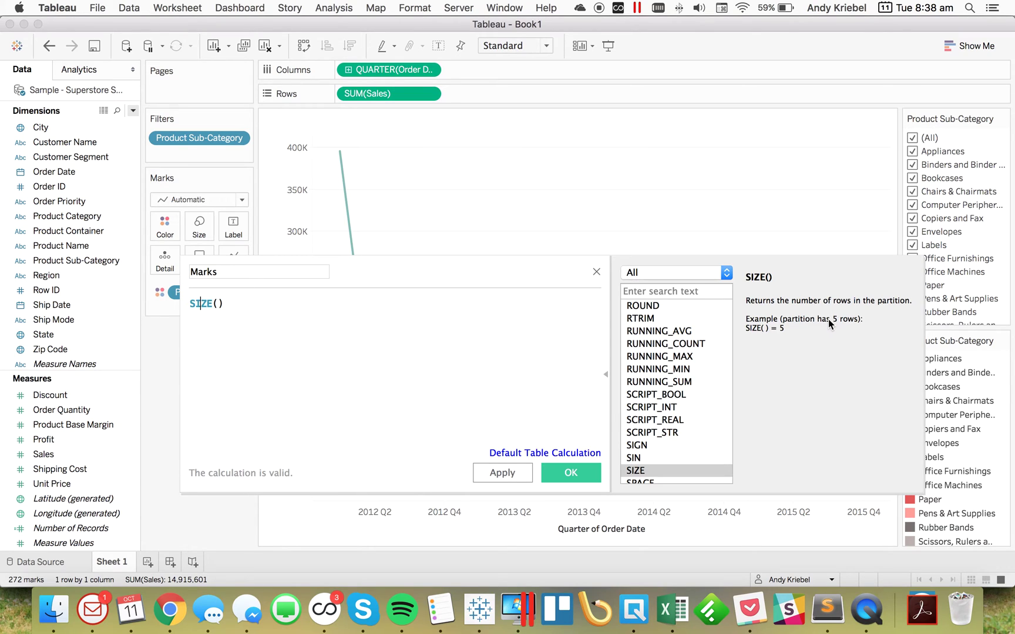
left_click(568, 477)
left_click(572, 474)
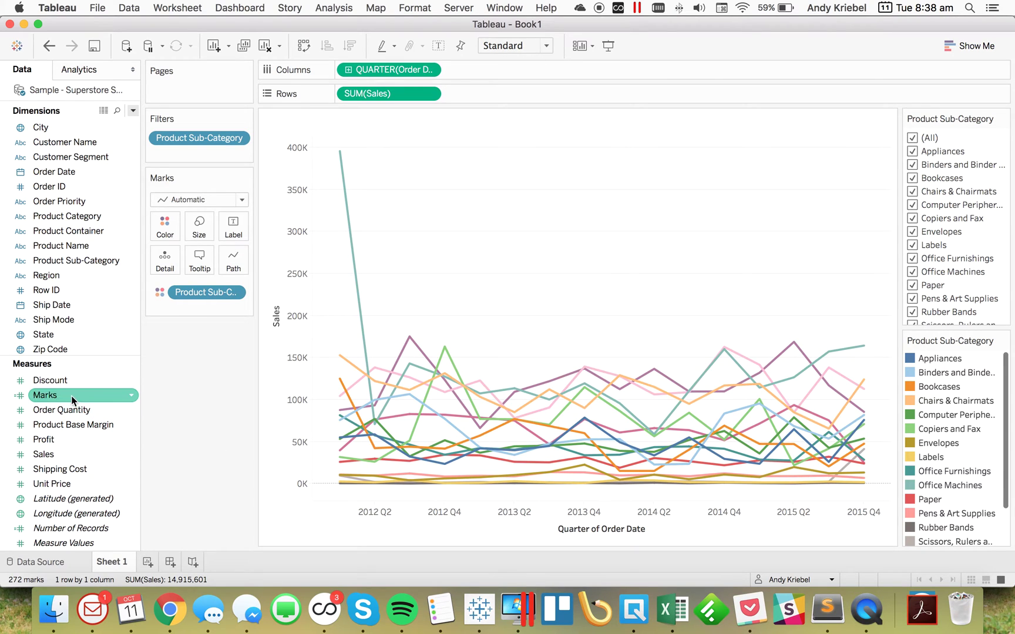
Step: Put Marks on Detail, computed using Product Sub-Category
left_click_drag(68, 394, 159, 265)
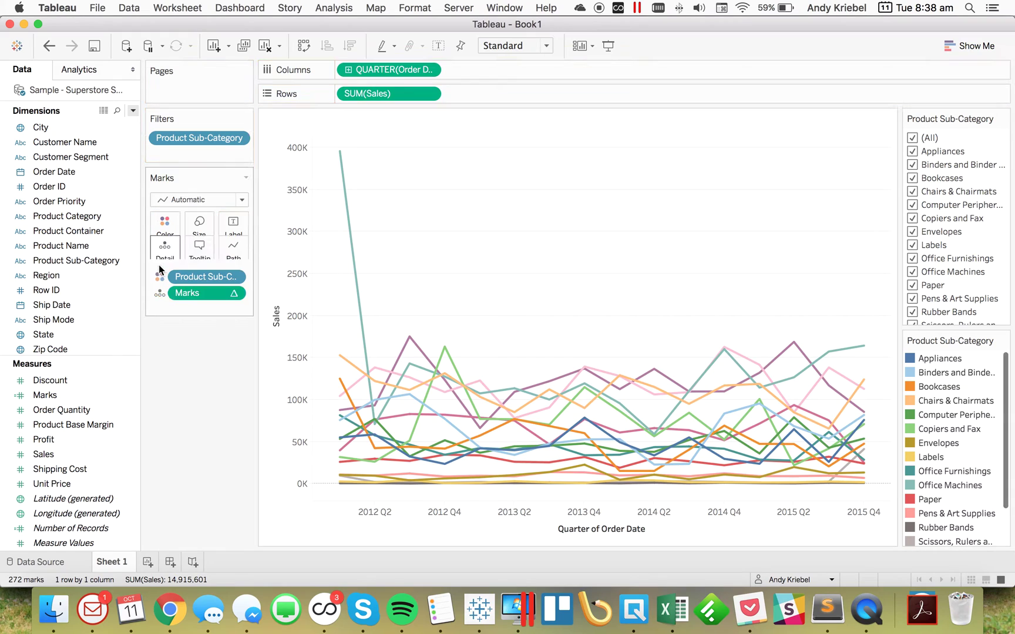
left_click(234, 309)
mouse_move(217, 484)
left_click(366, 526)
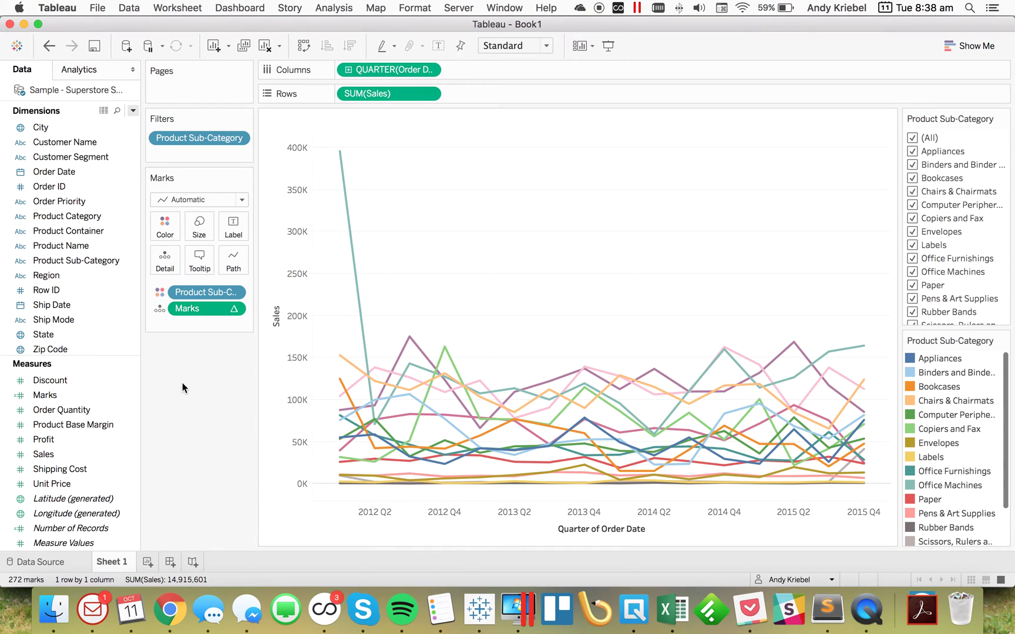
Step: Clear the worksheet title text and insert AGG(Marks) in its place
double_click(314, 121)
triple_click(530, 265)
key("BackSpace")
left_click(751, 239)
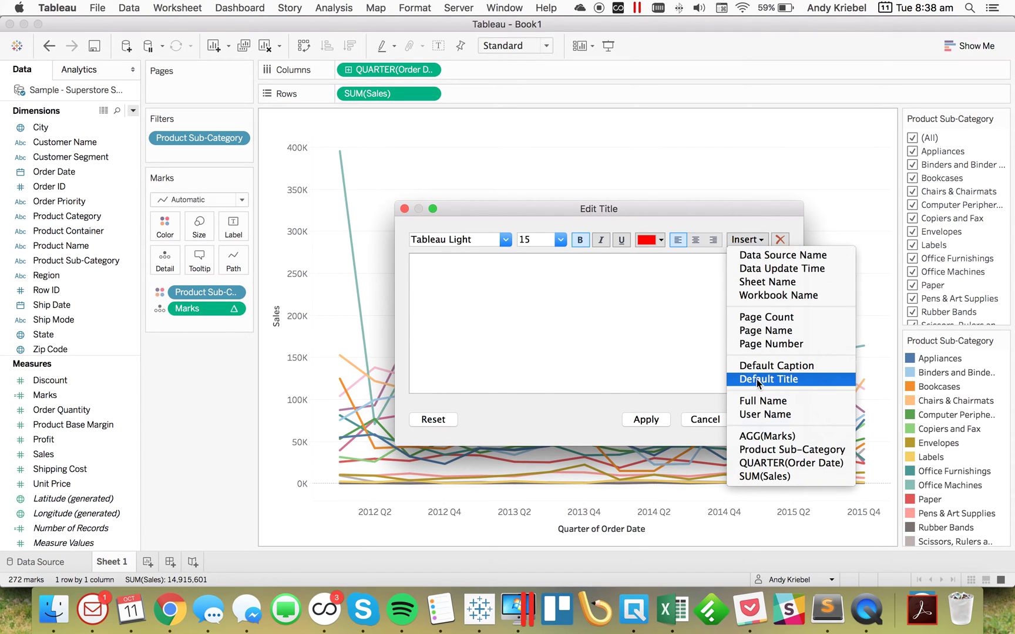
left_click(766, 436)
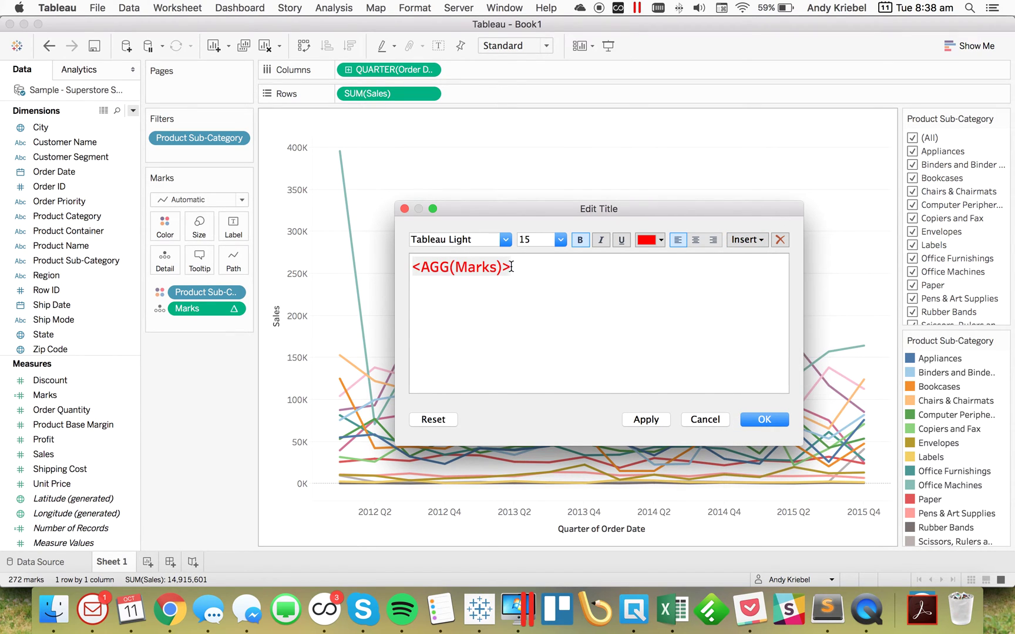
left_click(443, 419)
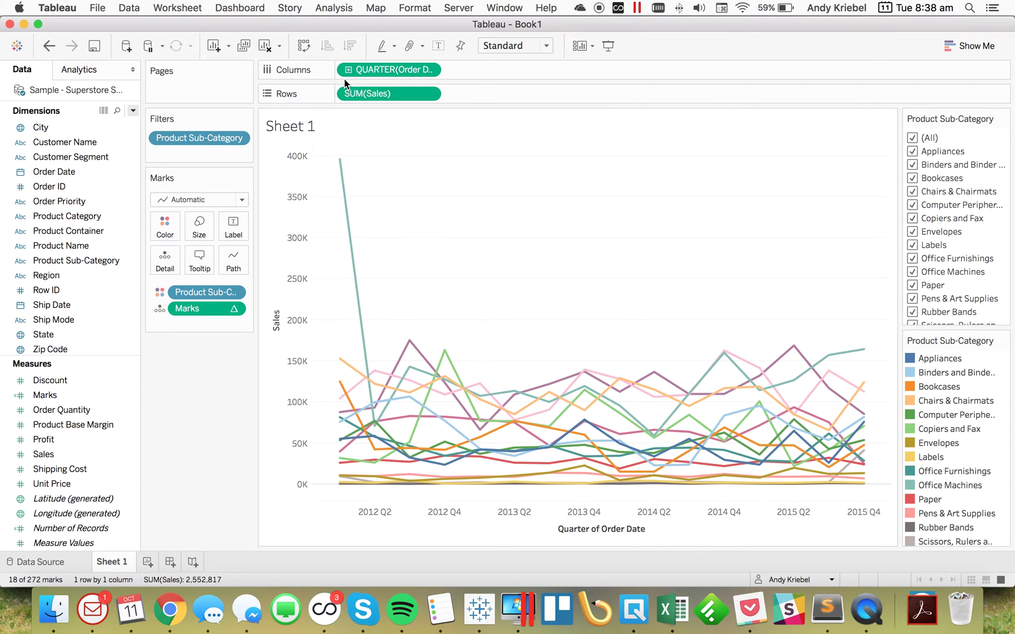
Step: Reopen the title, insert AGG(Marks) again, and confirm it reads 17
double_click(307, 123)
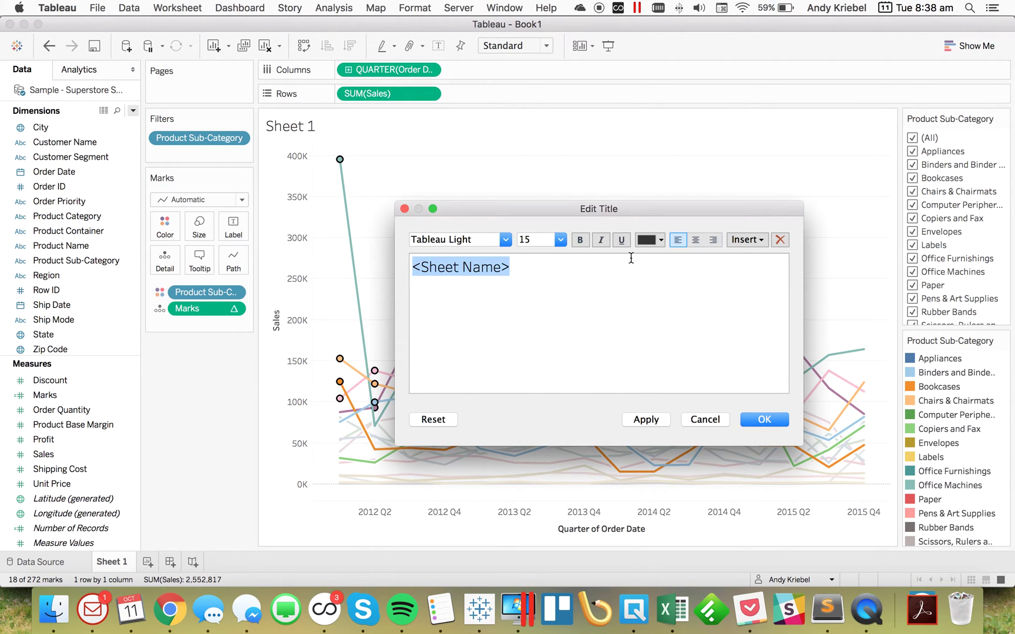
left_click(747, 240)
left_click(762, 433)
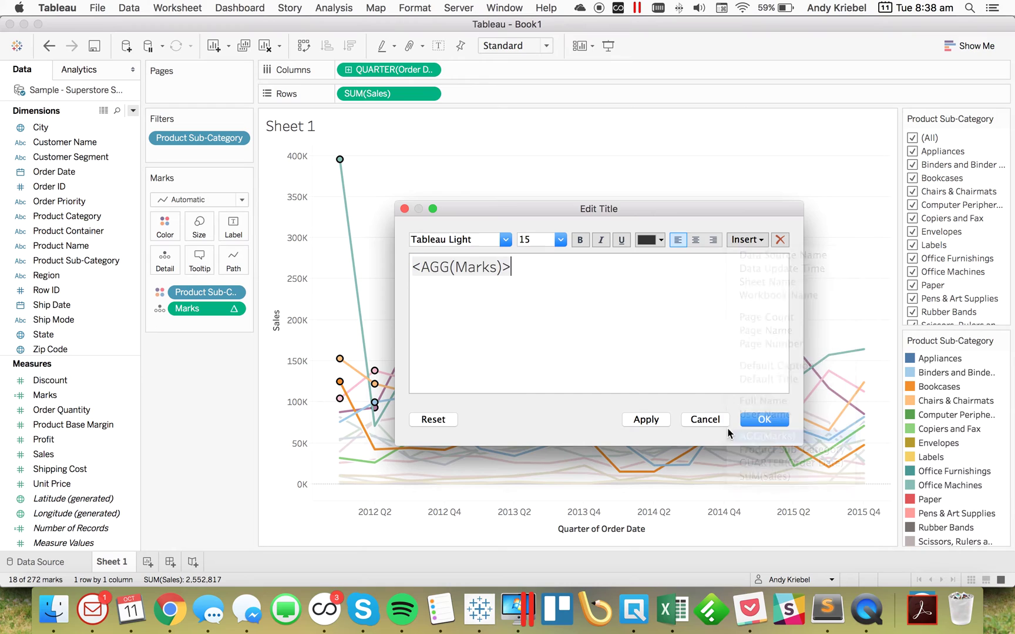
left_click(767, 421)
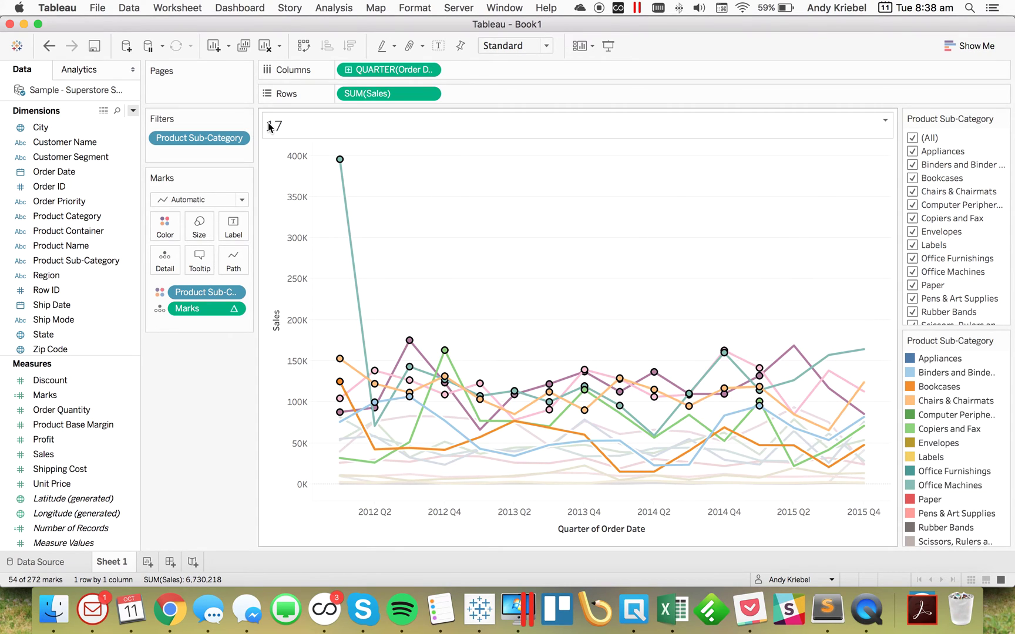
Step: Untick Appliances, Binders and Bookcases to test the count, then re-tick (All)
left_click(528, 240)
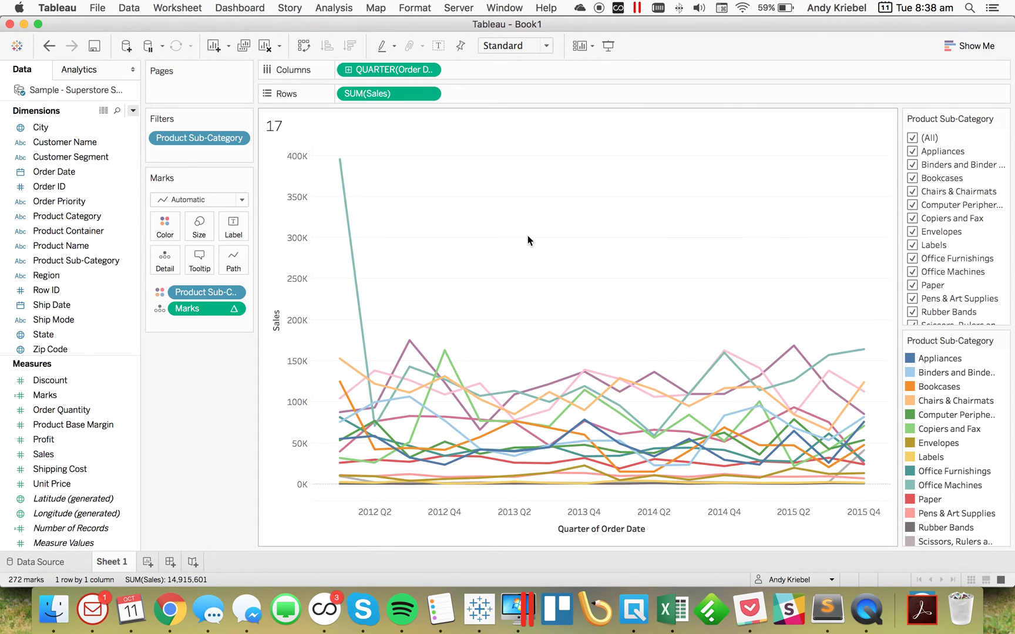
left_click(913, 150)
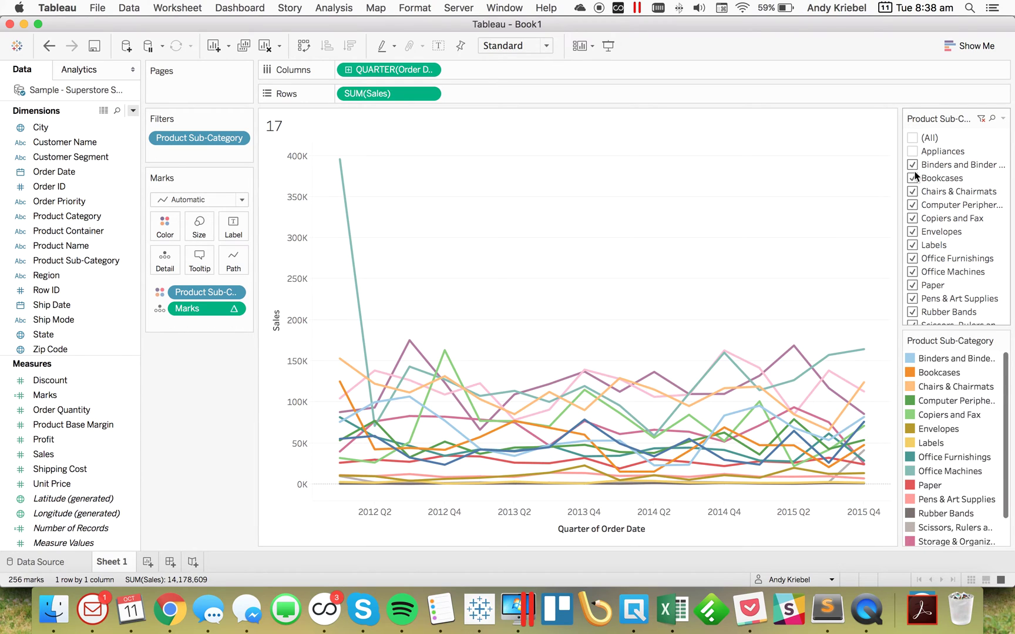
left_click(913, 165)
left_click(913, 178)
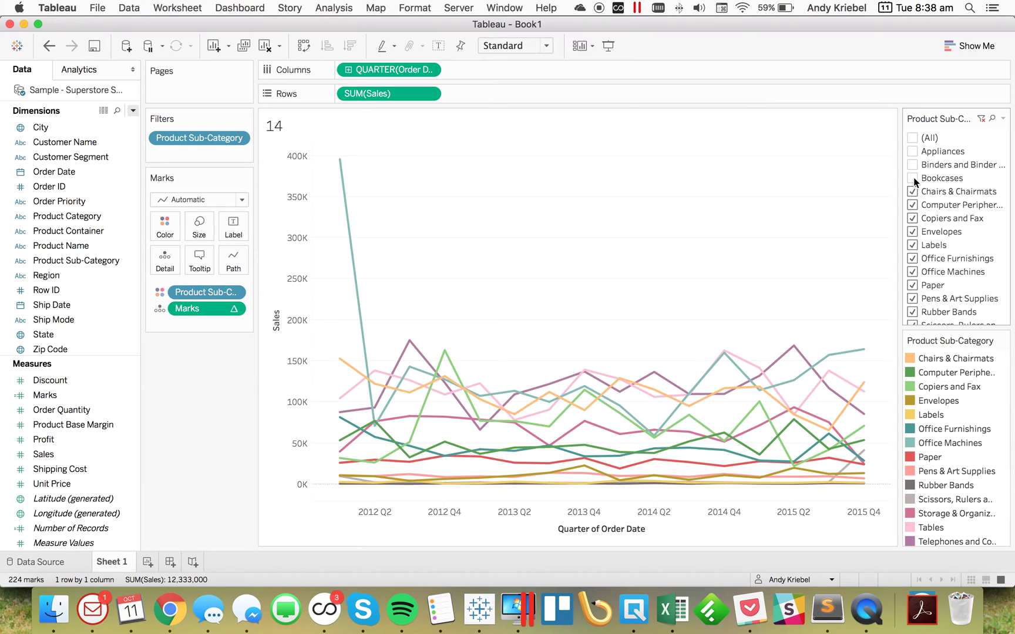
left_click(913, 138)
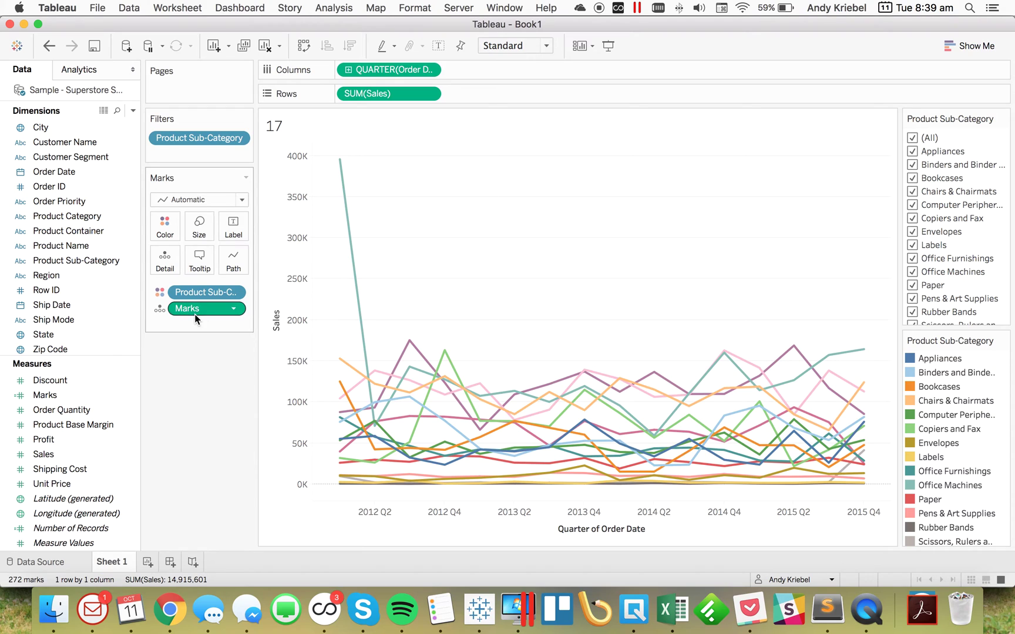
left_click(132, 110)
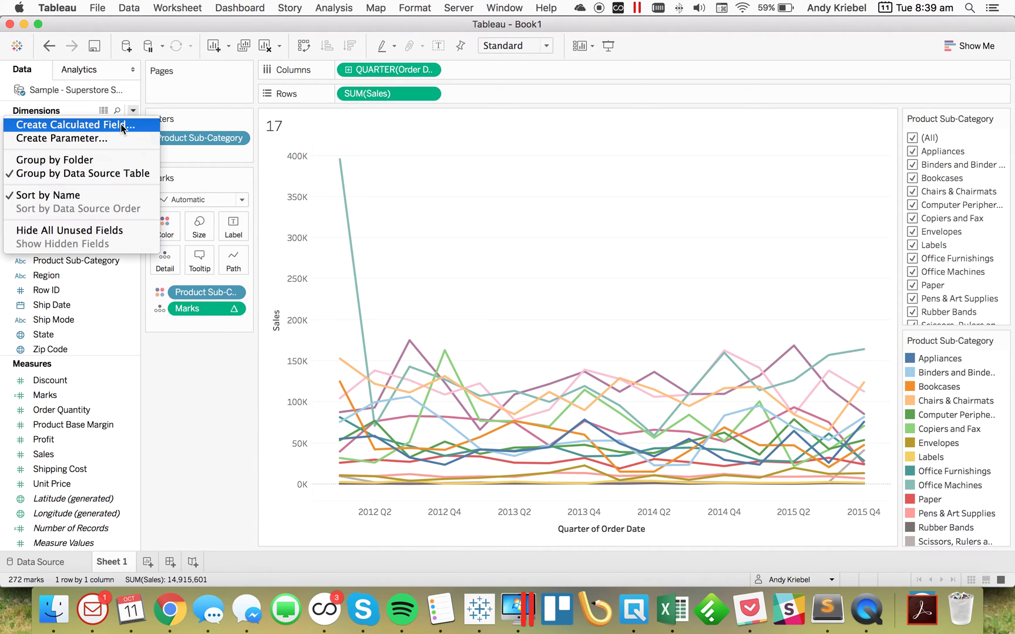
Step: Create a calculated field named Marks Limit with the formula [Marks]<=5
left_click(332, 298)
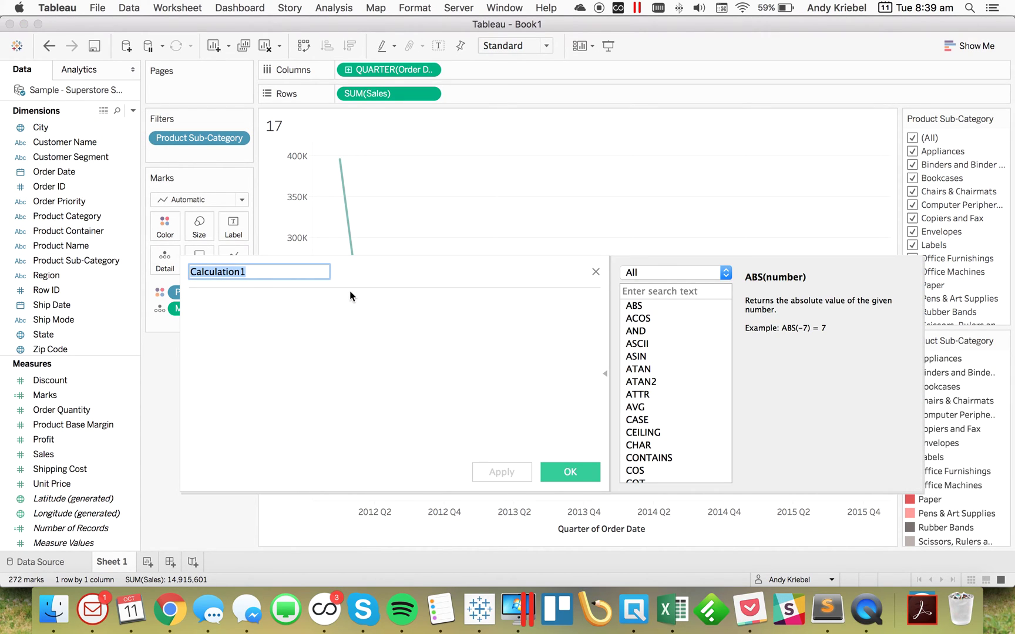
type("Marks Limit")
key("Tab")
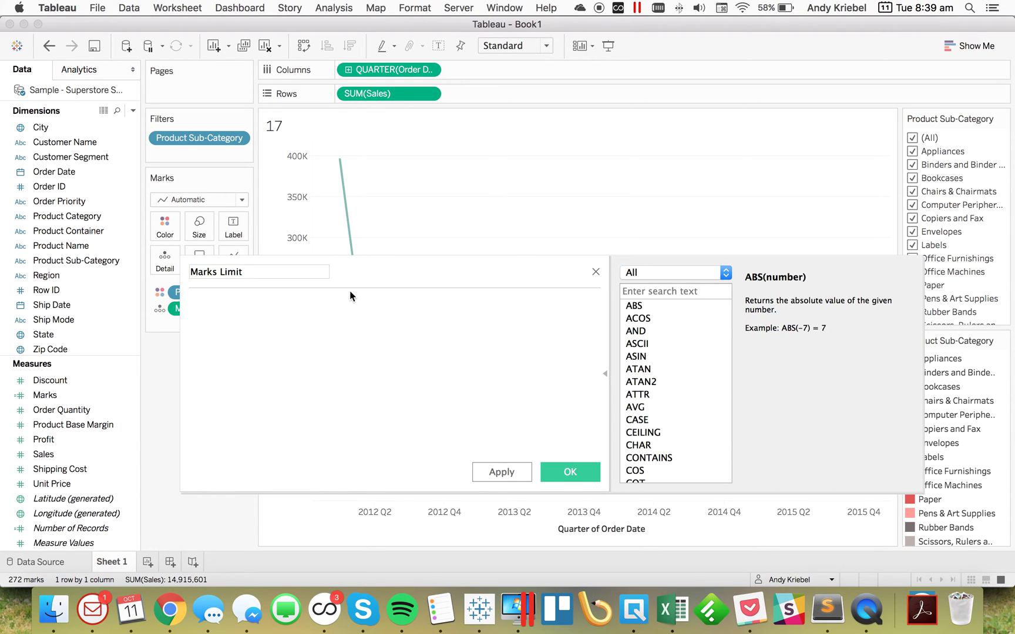
type("Mar")
left_click(287, 318)
type("<=5")
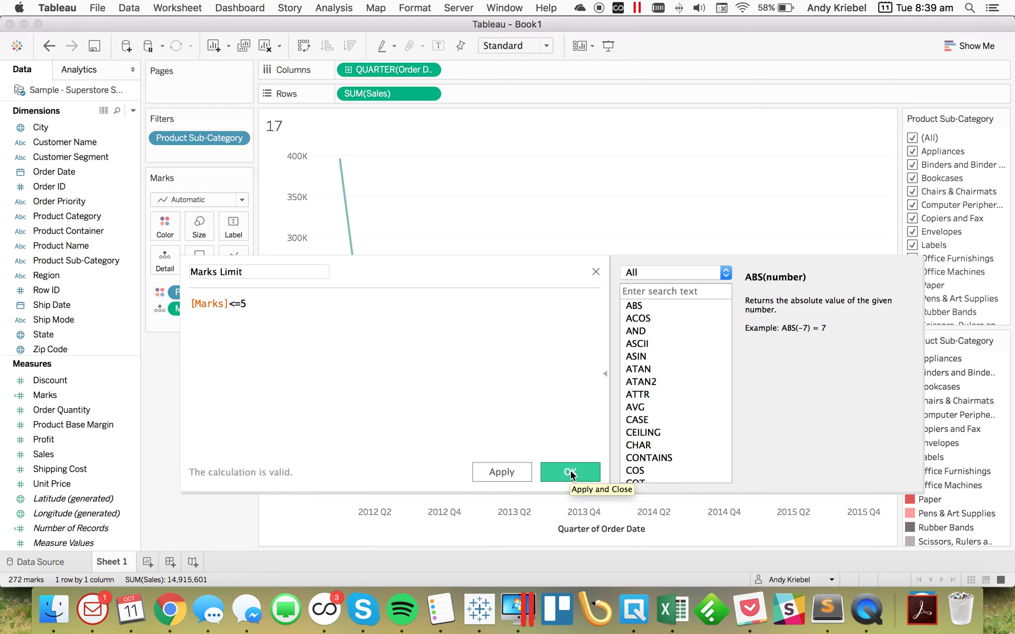
left_click(570, 475)
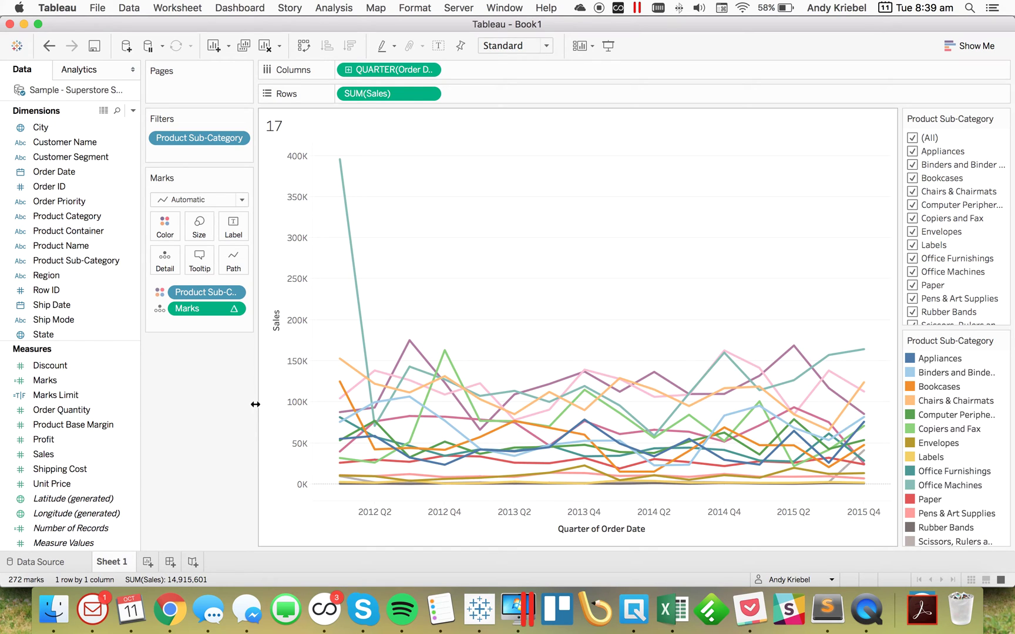
left_click(71, 396)
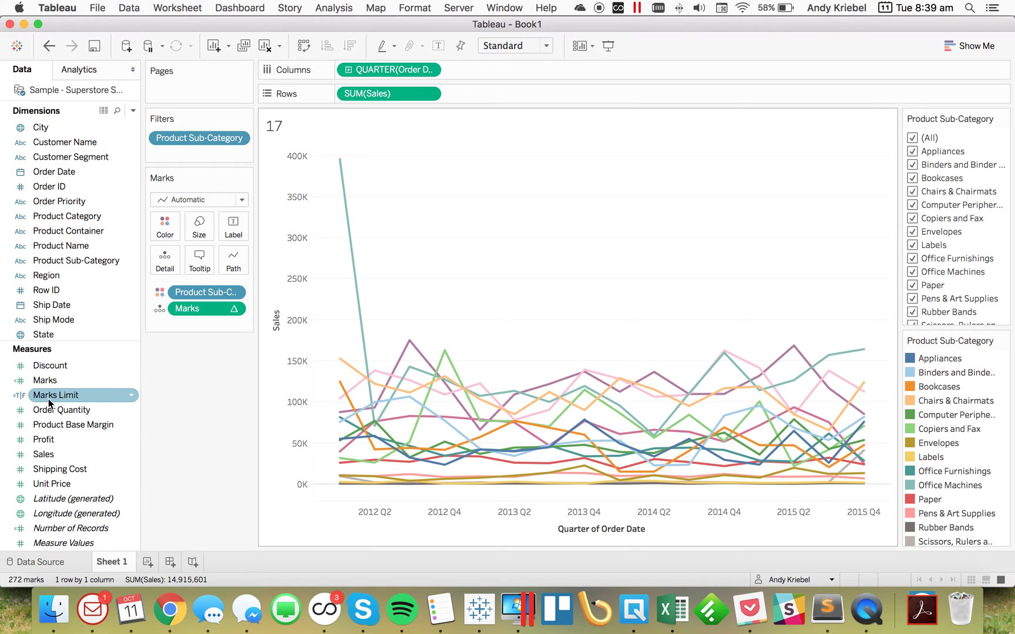
Step: Add Marks Limit to the Filters shelf, excluding False values
left_click_drag(57, 396, 193, 149)
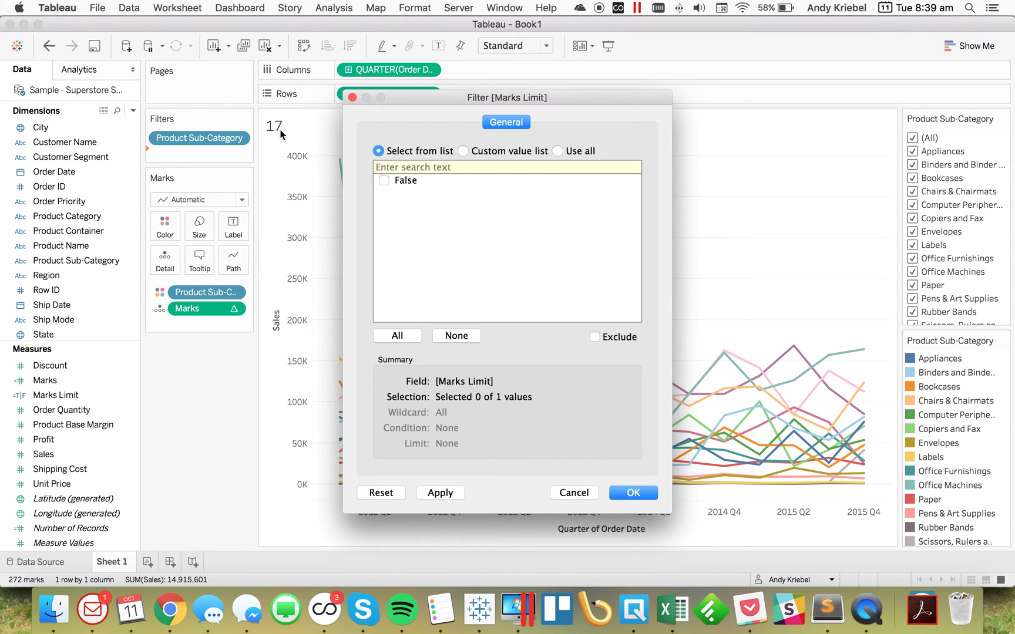
left_click(382, 181)
left_click(595, 337)
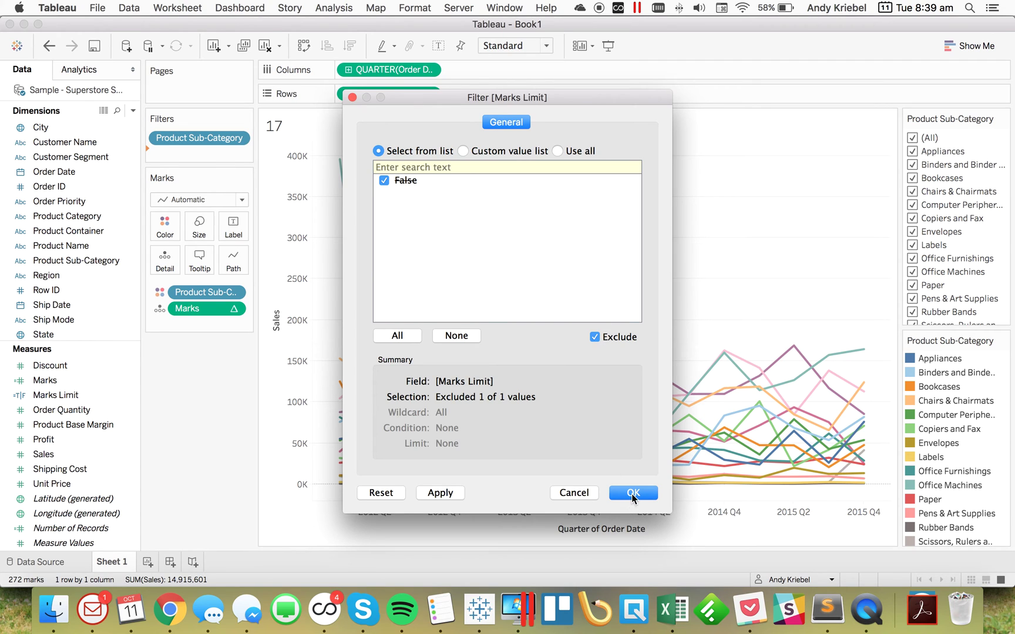
left_click(634, 494)
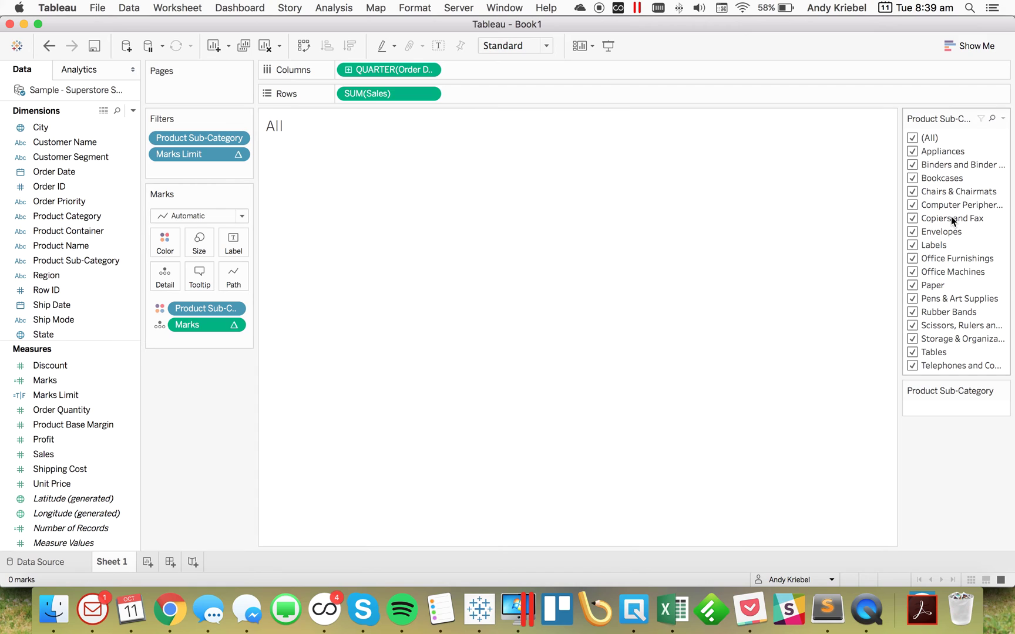
Step: Select Appliances, Binders, Bookcases, Chairs & Chairmats, Computer Peripherals; test Copiers and Fax as sixth
left_click(913, 139)
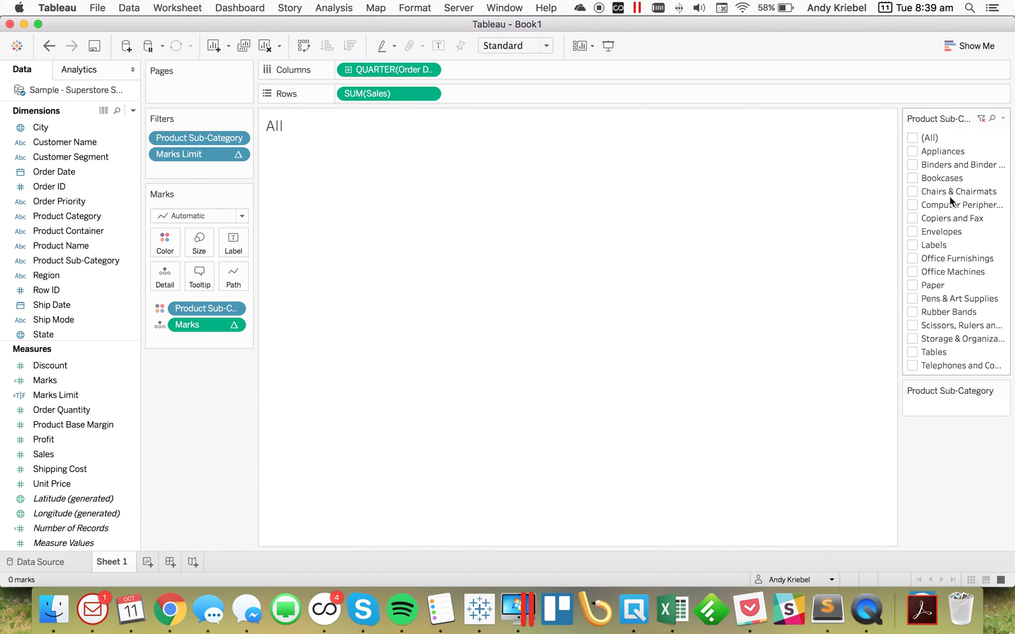
left_click(914, 152)
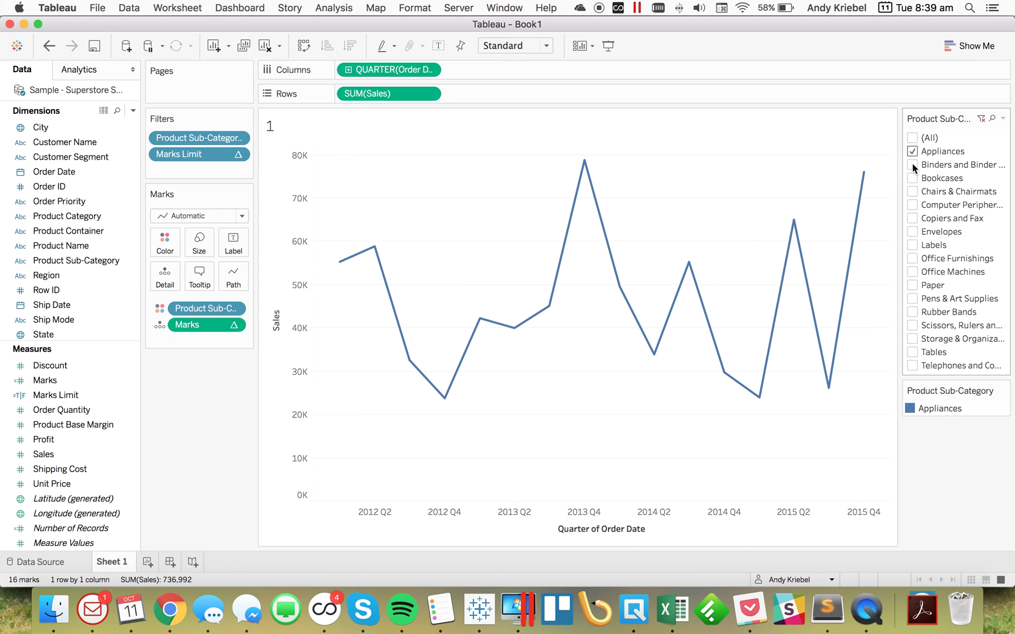
left_click(912, 165)
left_click(912, 177)
left_click(912, 191)
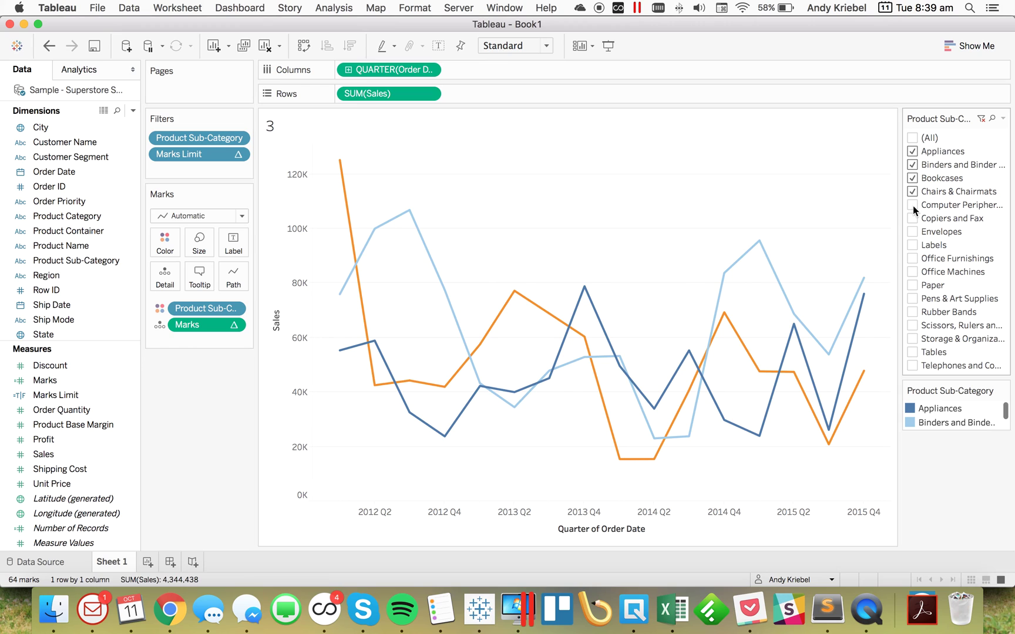
left_click(913, 205)
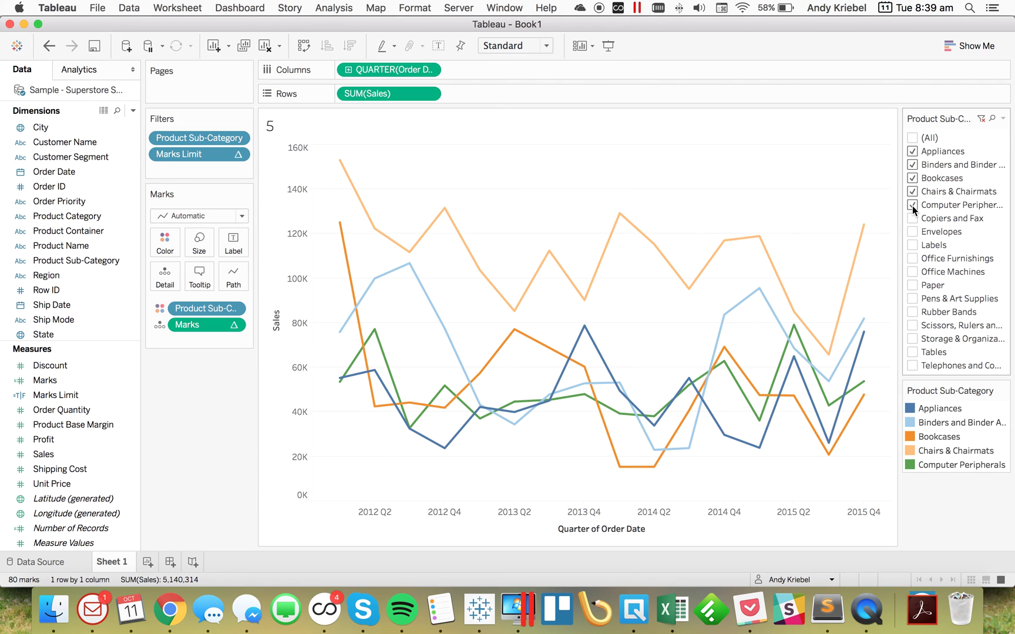
left_click(912, 219)
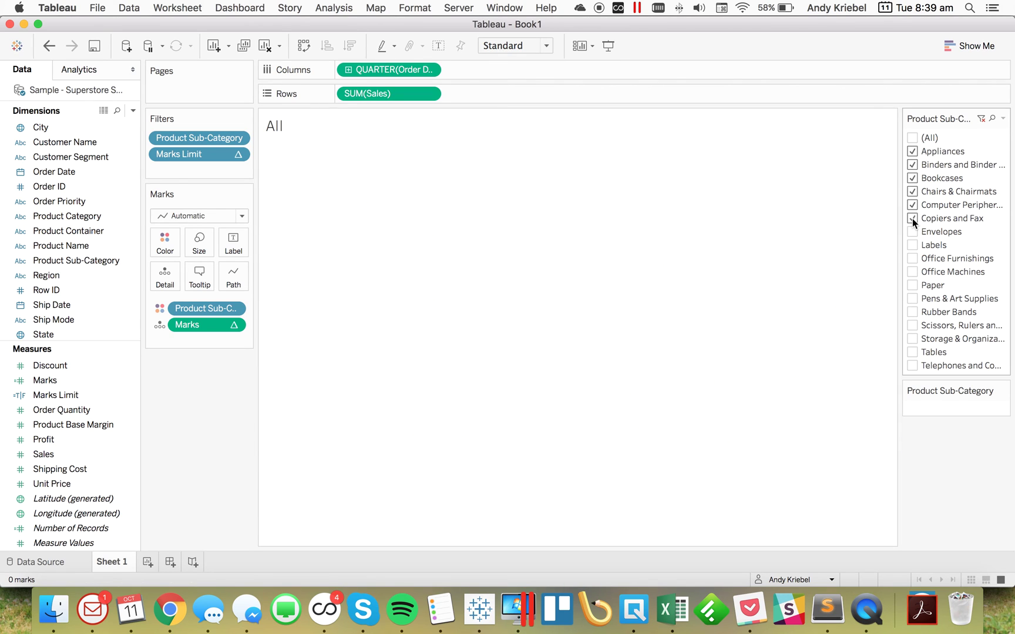
left_click(913, 219)
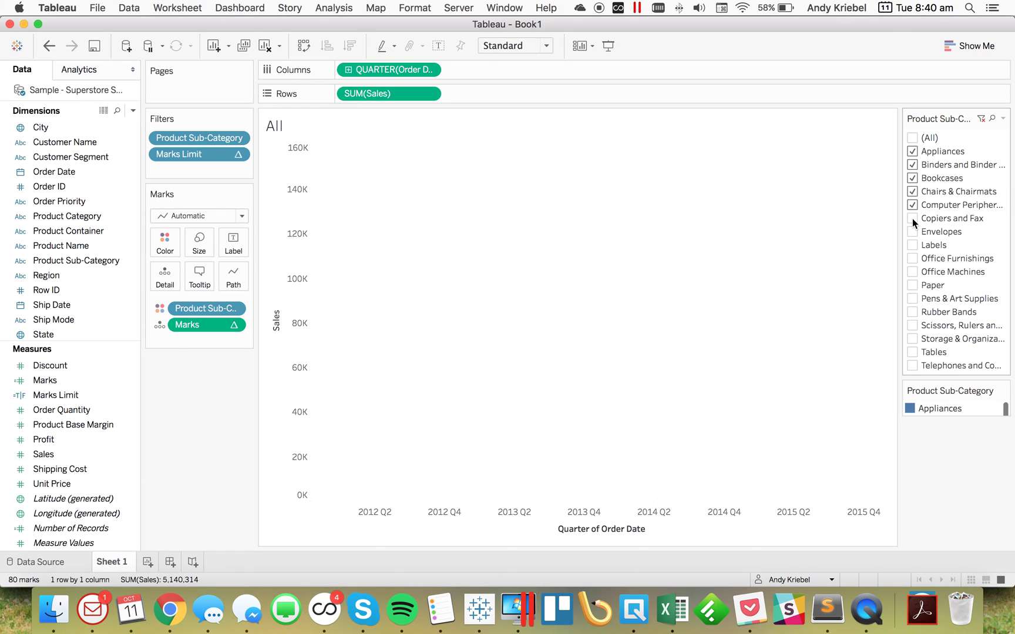